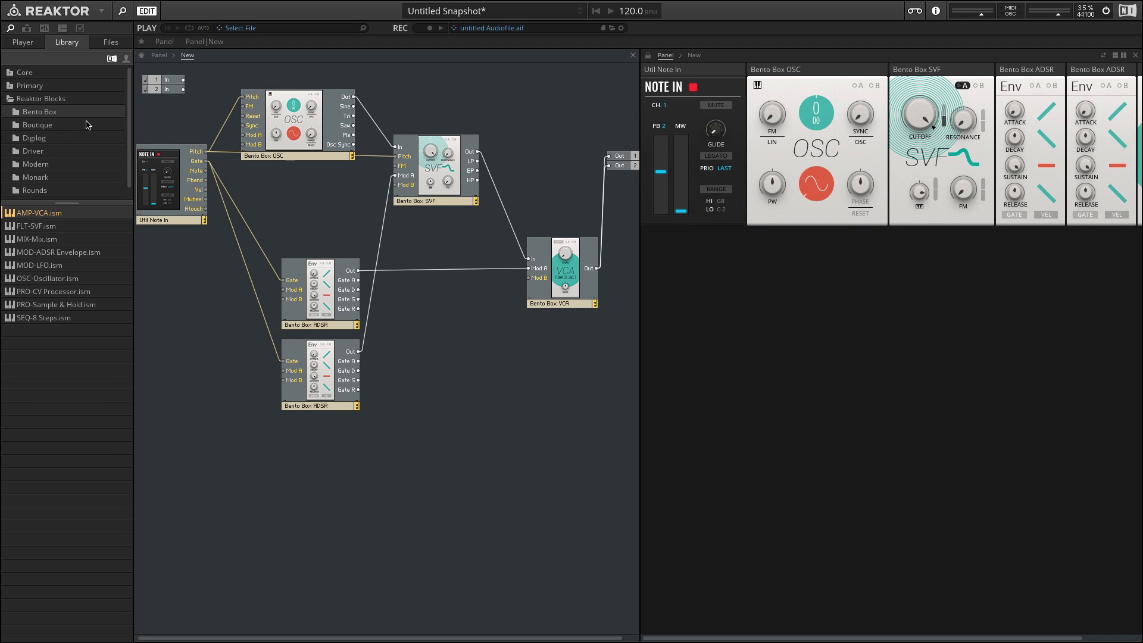
Look through the Reaktor Blocks library folders, including Rounds, Driver and Boutique, for the blocks they offer
left_click(53, 102)
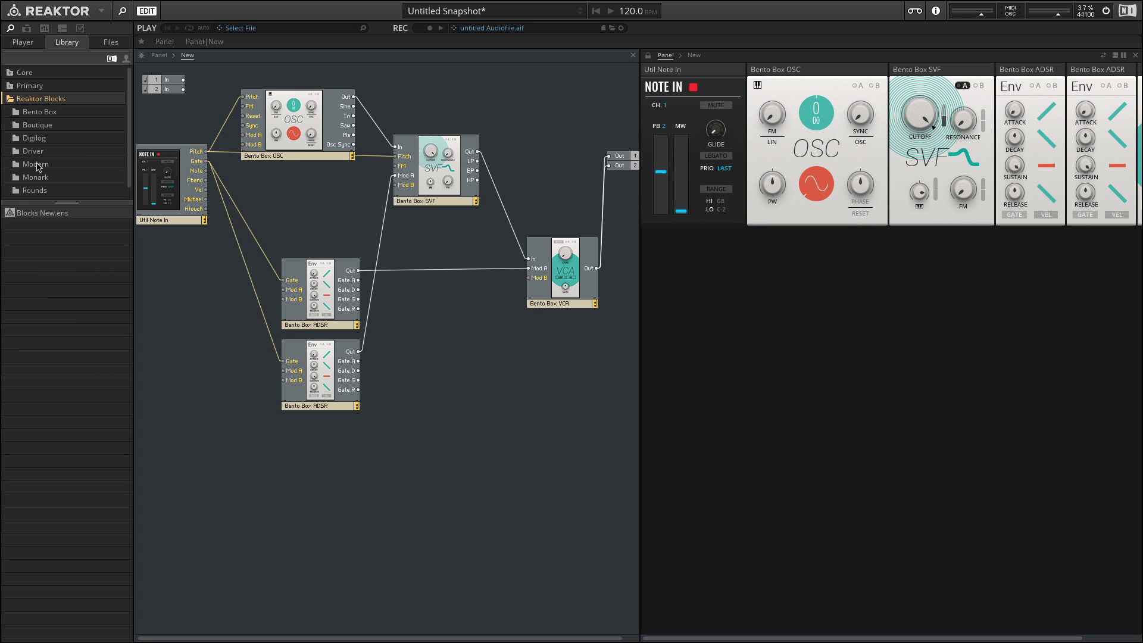
left_click(37, 168)
left_click(34, 180)
left_click(34, 190)
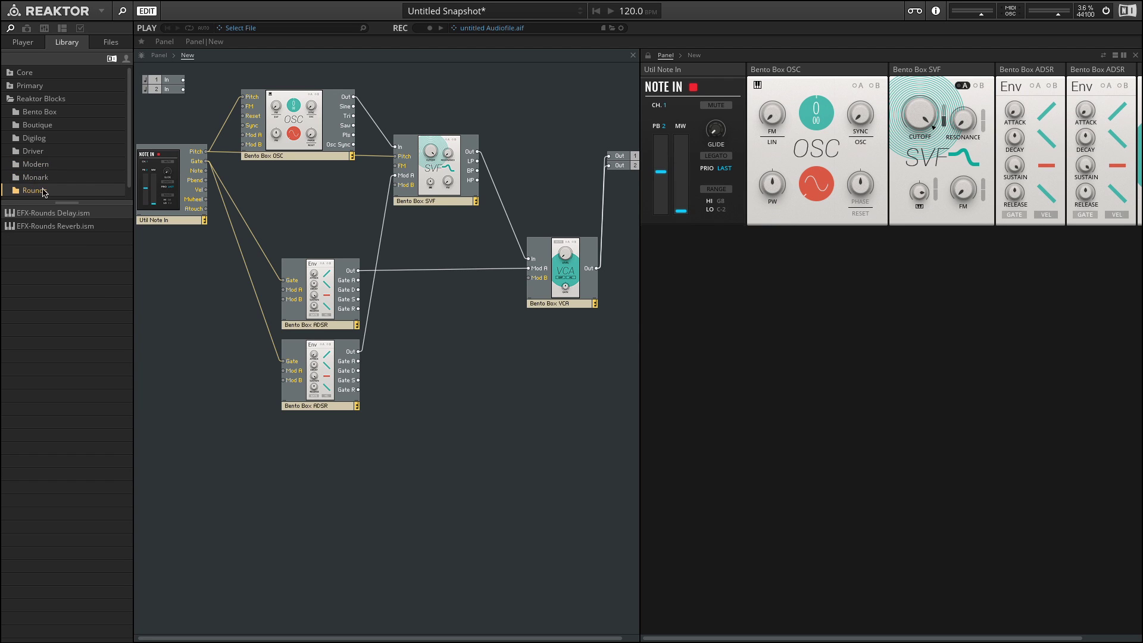
left_click(32, 151)
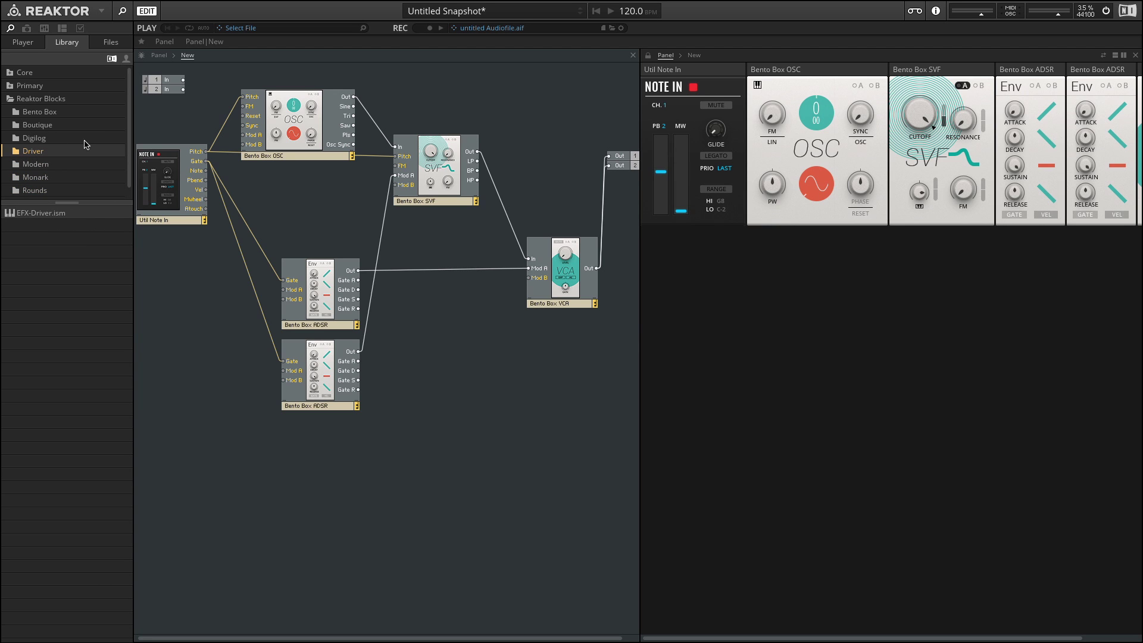
left_click(60, 126)
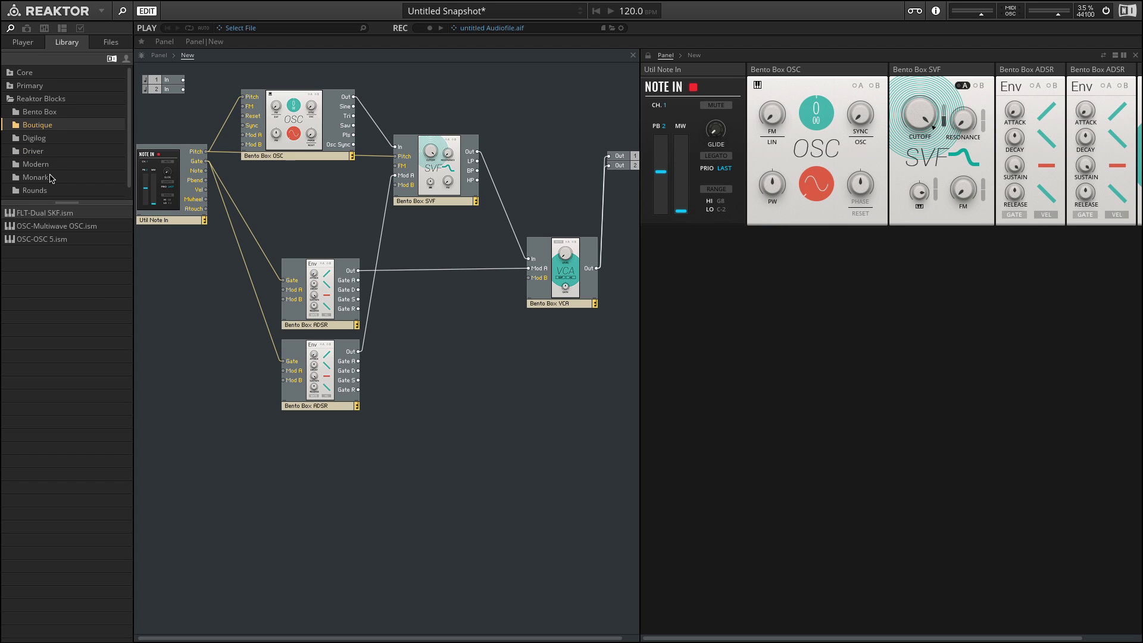
scroll(50, 178, "down", 1)
Add the EFX-Rounds Reverb.ism block from the Rounds folder to the structure, below the Bento Box VCA
left_click(36, 180)
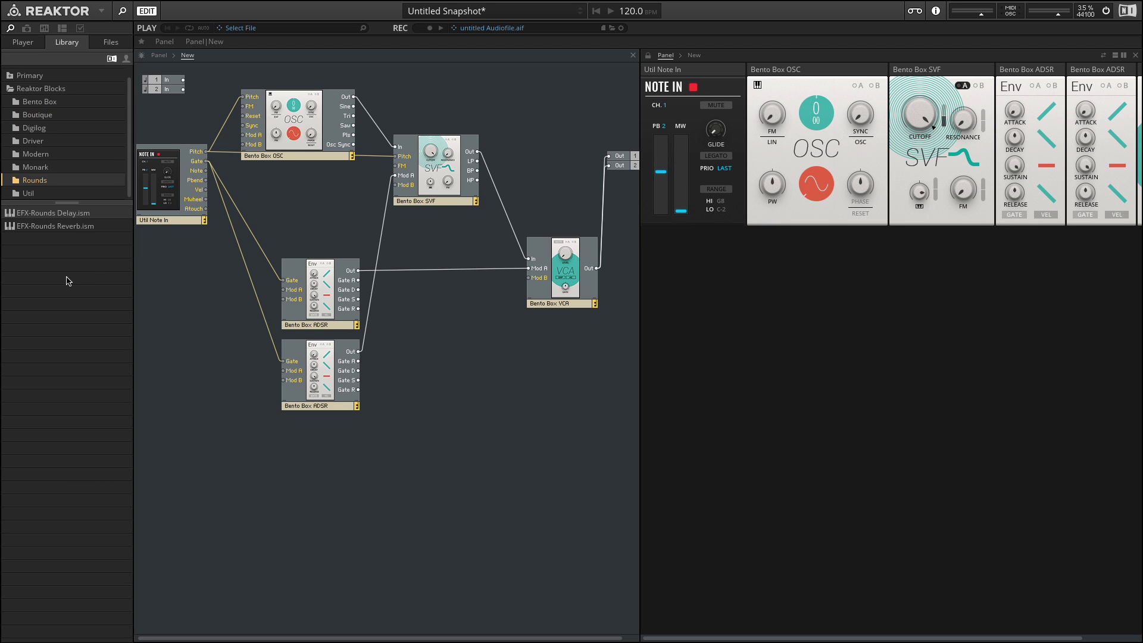
left_click(56, 231)
left_click(50, 214)
left_click_drag(34, 229, 561, 385)
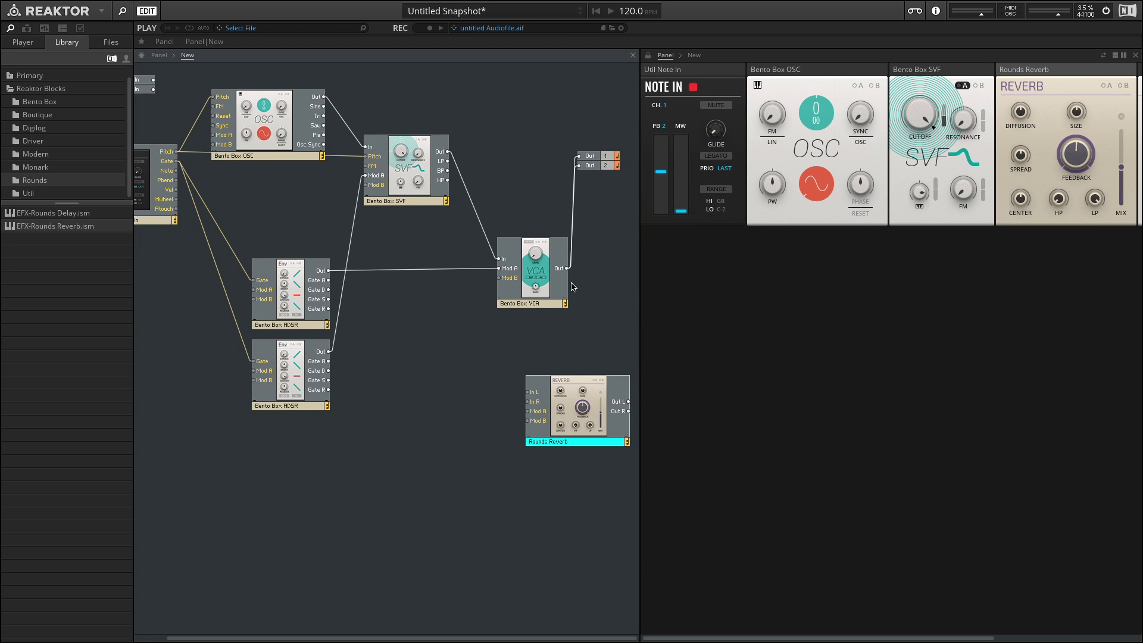
Wire the VCA's Out to the Rounds Reverb's In L and In R, and its Out L and Out R to outputs 1 and 2
left_click_drag(565, 268, 527, 392)
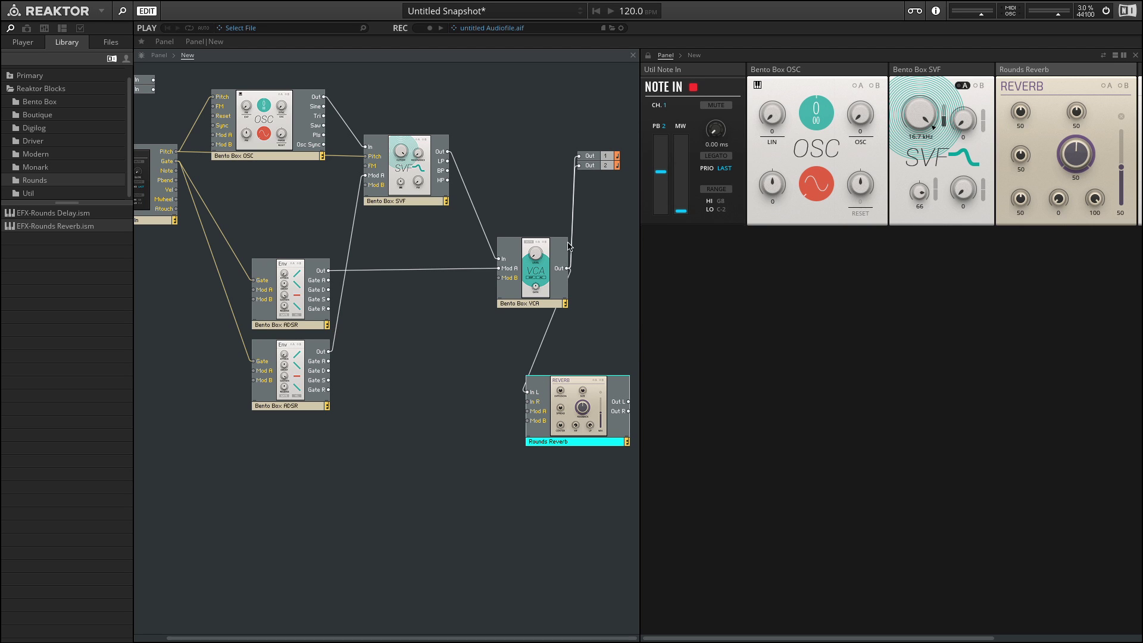
left_click_drag(565, 269, 527, 402)
left_click_drag(628, 401, 579, 166)
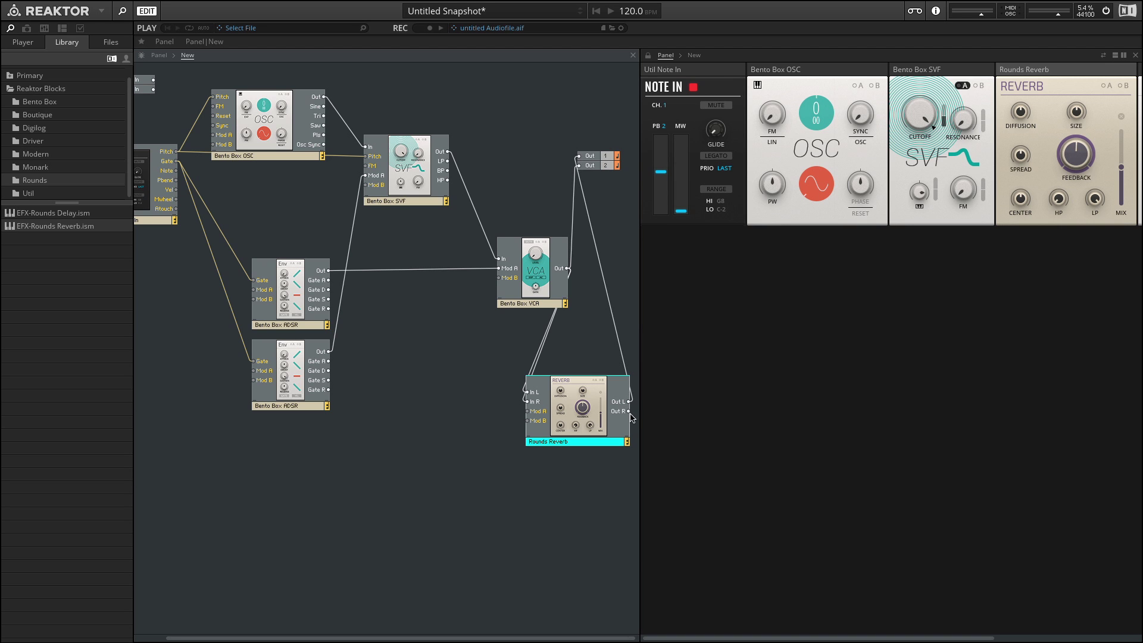
left_click_drag(627, 412, 595, 173)
Stack the structure above the panel view and line up the Rounds Reverb block and the output terminals in a row after the VCA
left_click_drag(588, 428, 593, 98)
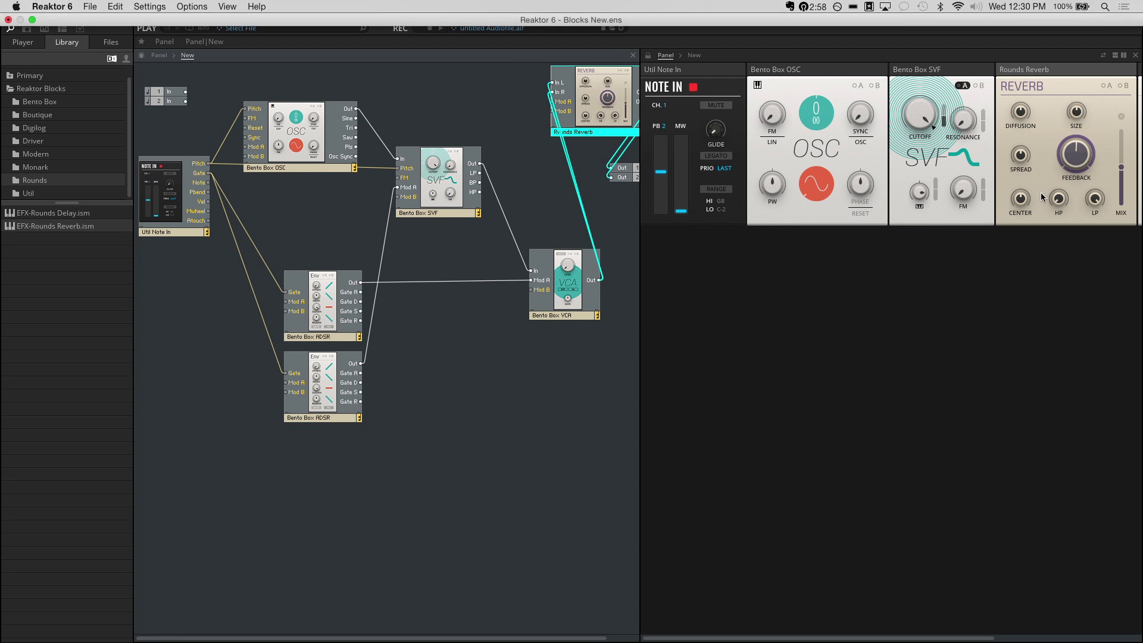
left_click(1116, 56)
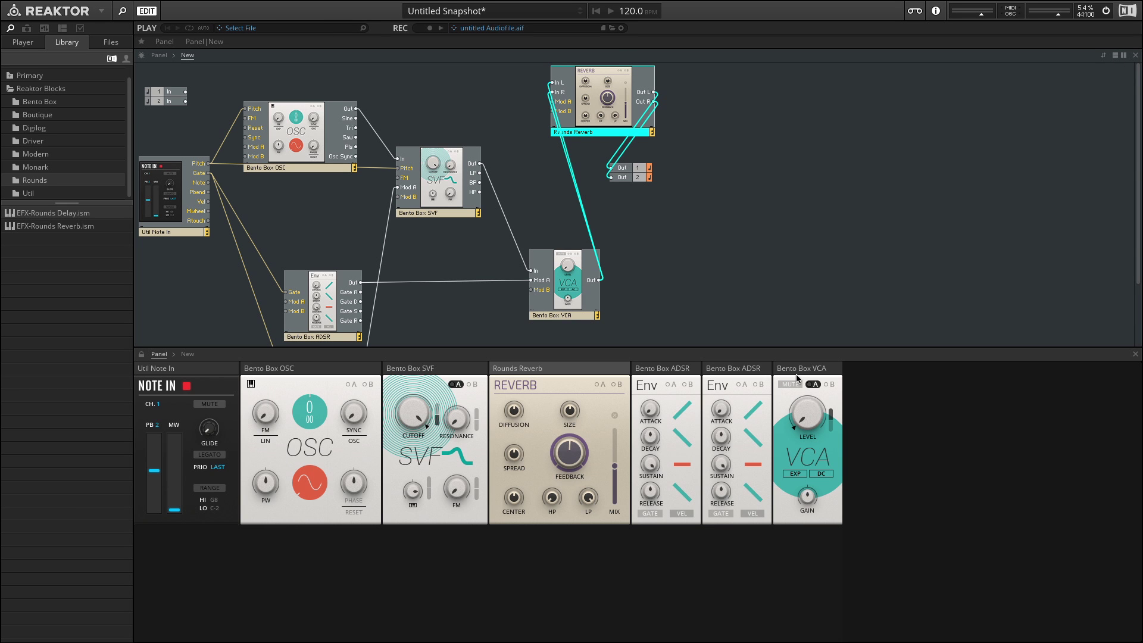
left_click(636, 177)
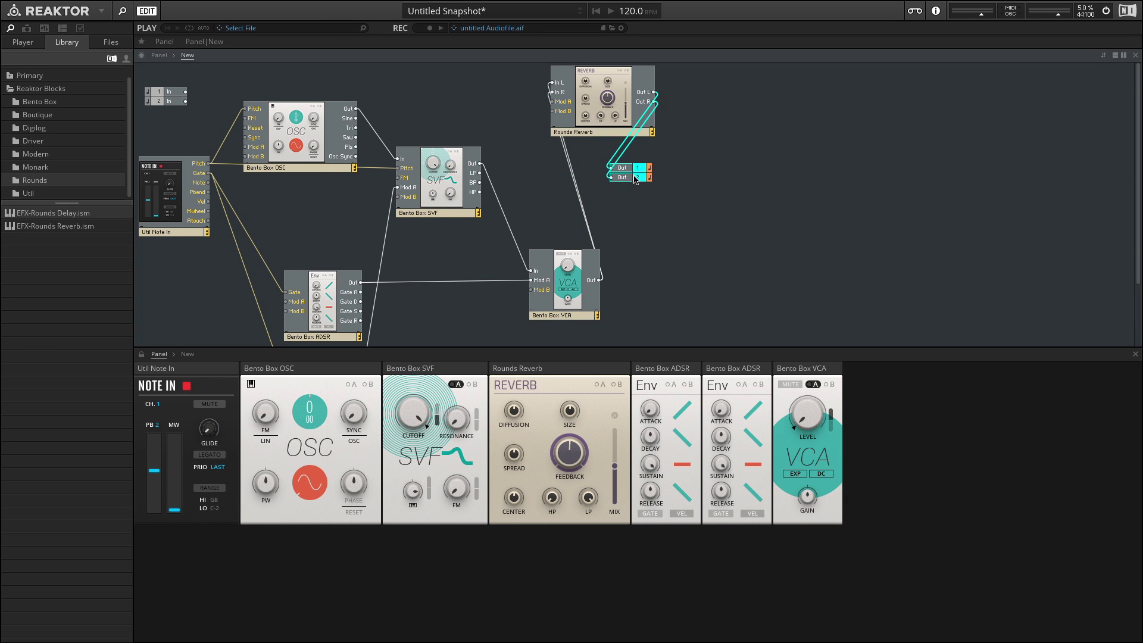
left_click_drag(636, 172, 744, 96)
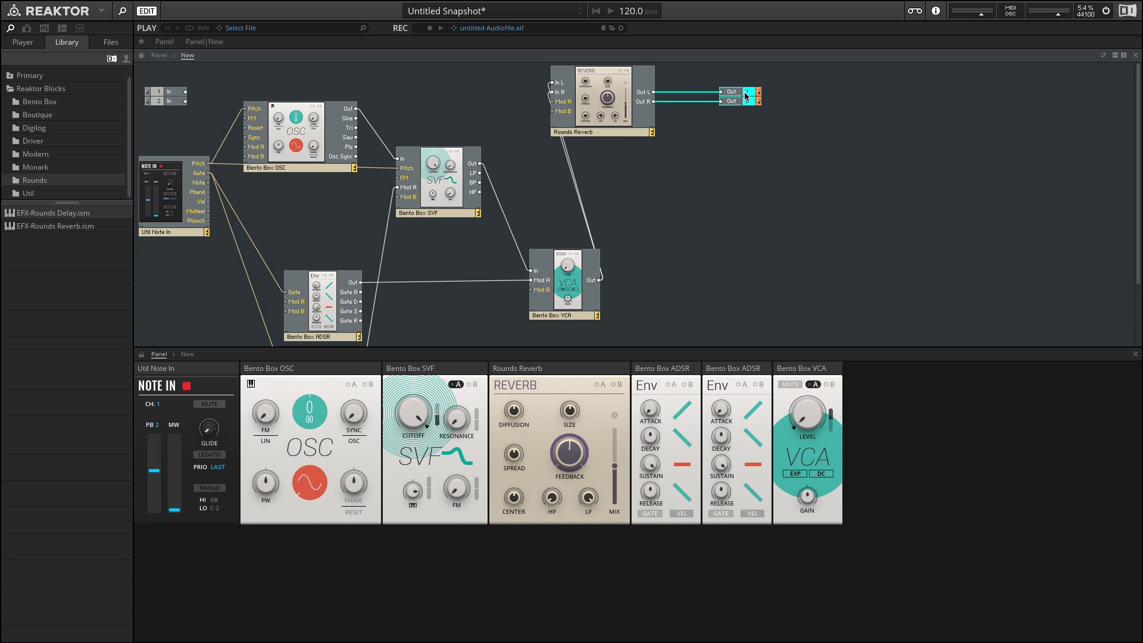
left_click(645, 113, "shift")
left_click_drag(609, 110, 740, 296)
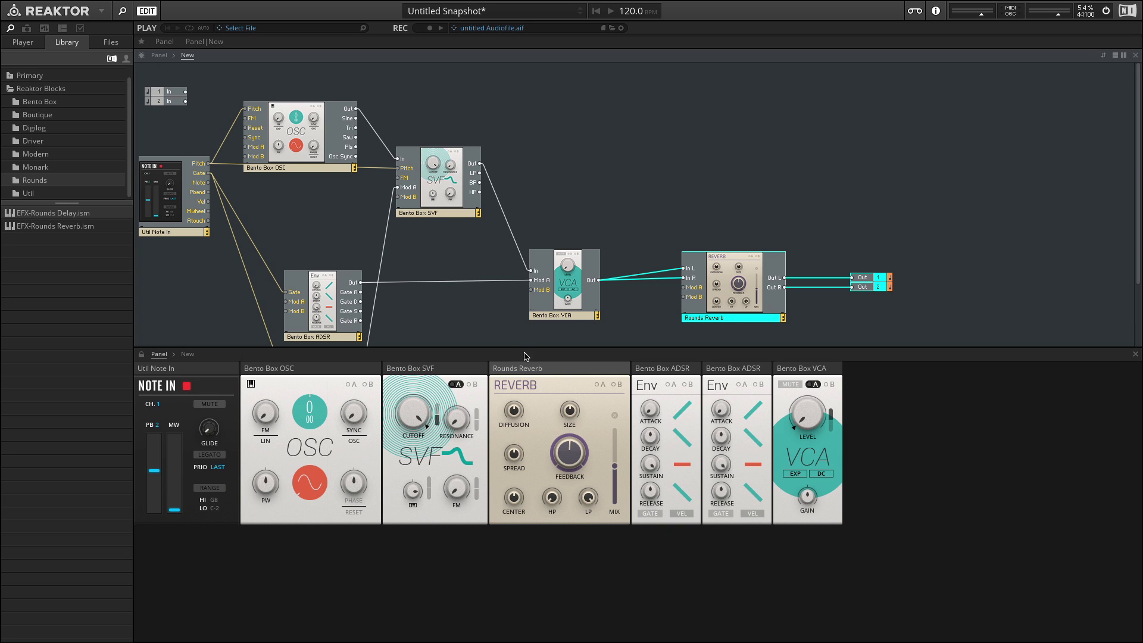
Reorder the block panels so Rounds Reverb follows the VCA and the filter's ADSR sits between the OSC and the SVF
left_click_drag(533, 372, 779, 370)
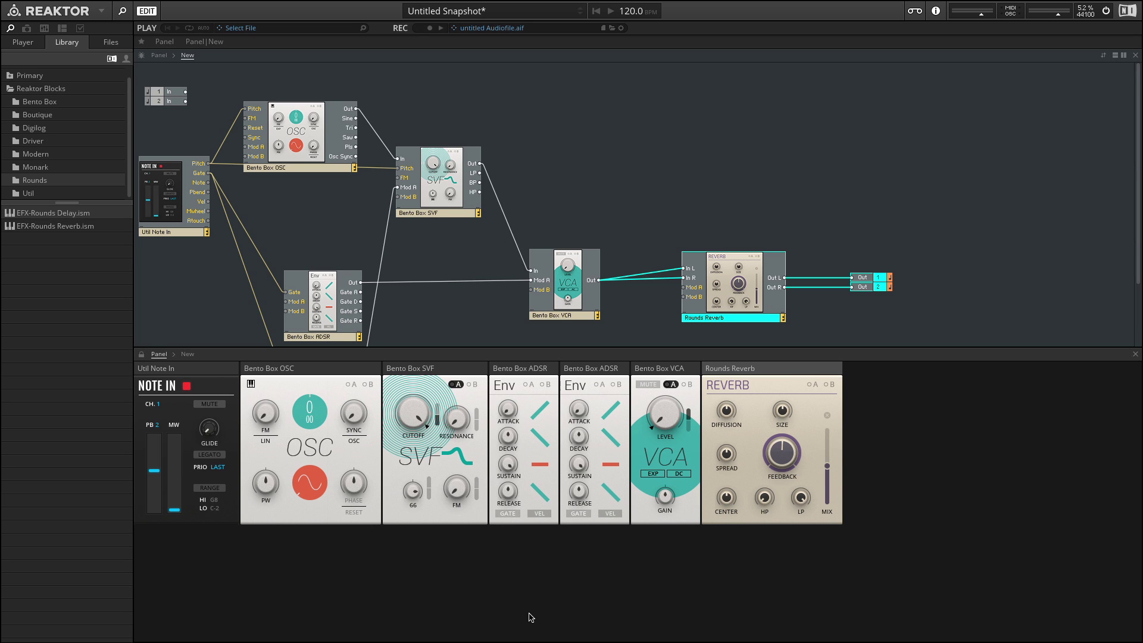
left_click(313, 304)
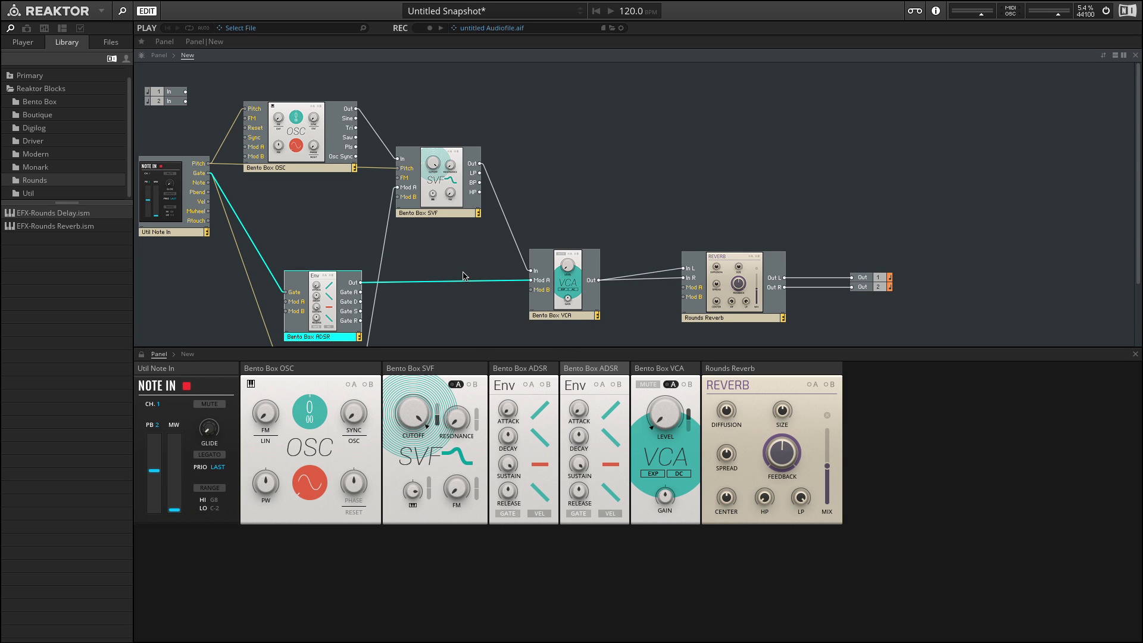
scroll(465, 276, "down", 2)
left_click(324, 306)
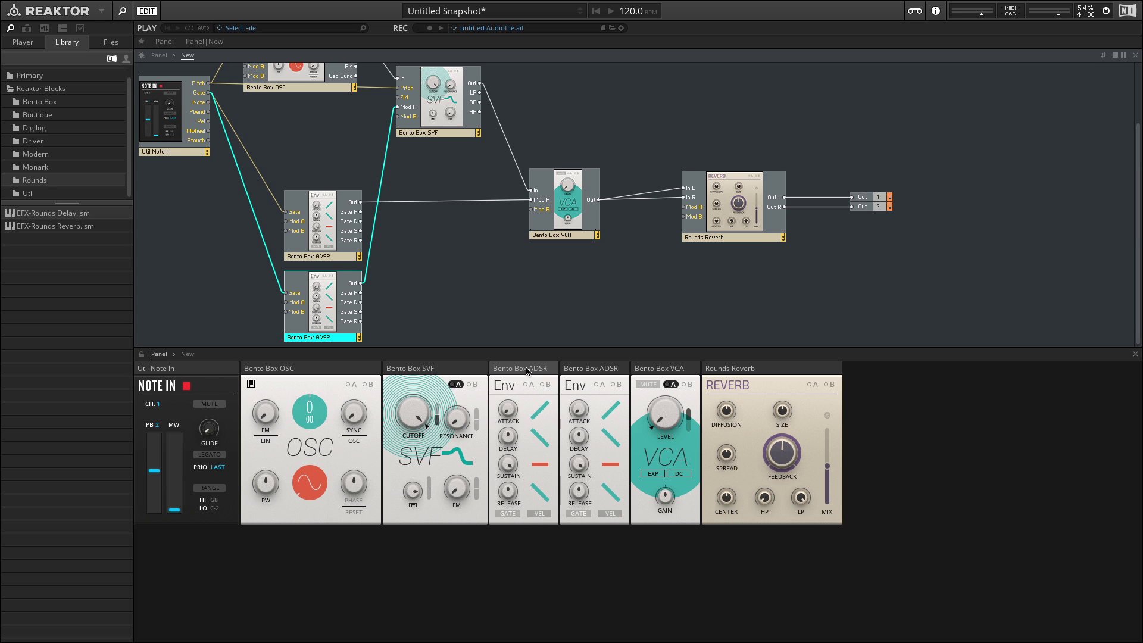
left_click_drag(525, 370, 392, 370)
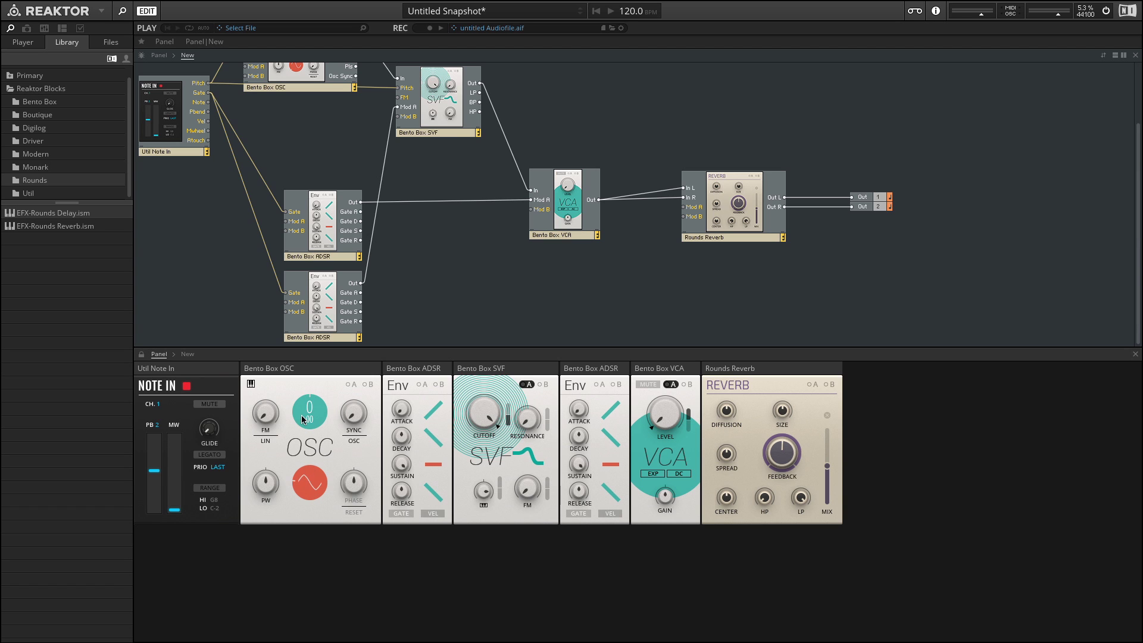
Switch the Bento Box OSC to the pulse waveform, raise its pulse width, and lower the SVF's cutoff
left_click(309, 482)
left_click(310, 482)
left_click_drag(264, 487, 277, 454)
left_click_drag(485, 426, 487, 599)
mouse_move(500, 418)
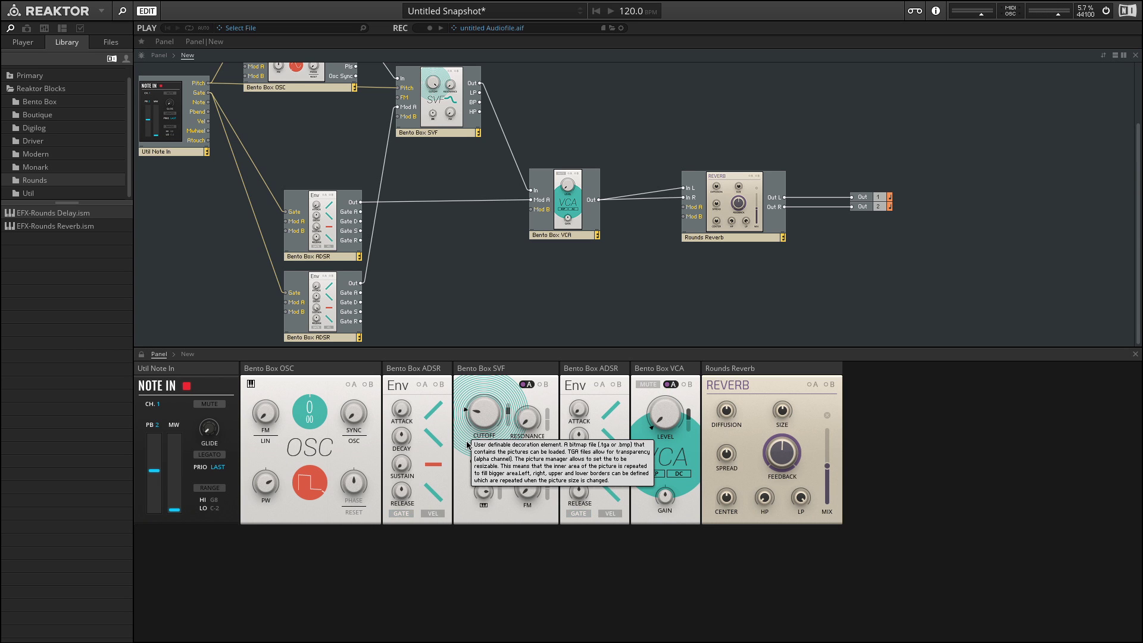
Change the attack, decay and release segments of the filter's ADSR envelope from straight to curved
mouse_move(406, 436)
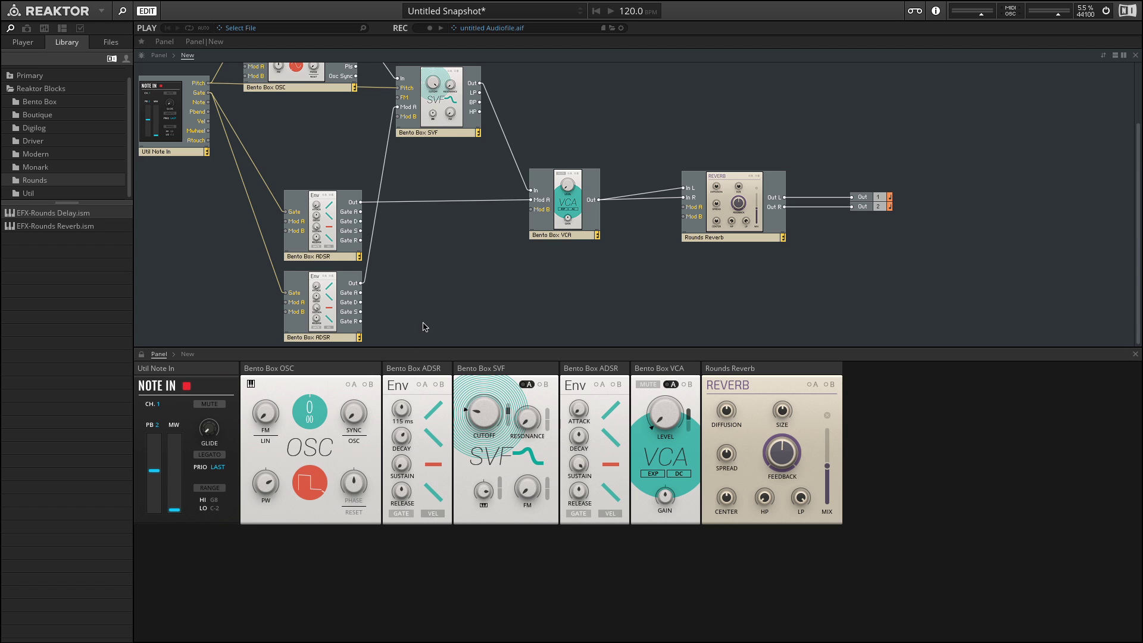
mouse_move(401, 491)
left_click_drag(438, 412, 430, 411)
left_click(434, 413)
left_click(436, 442)
left_click(435, 494)
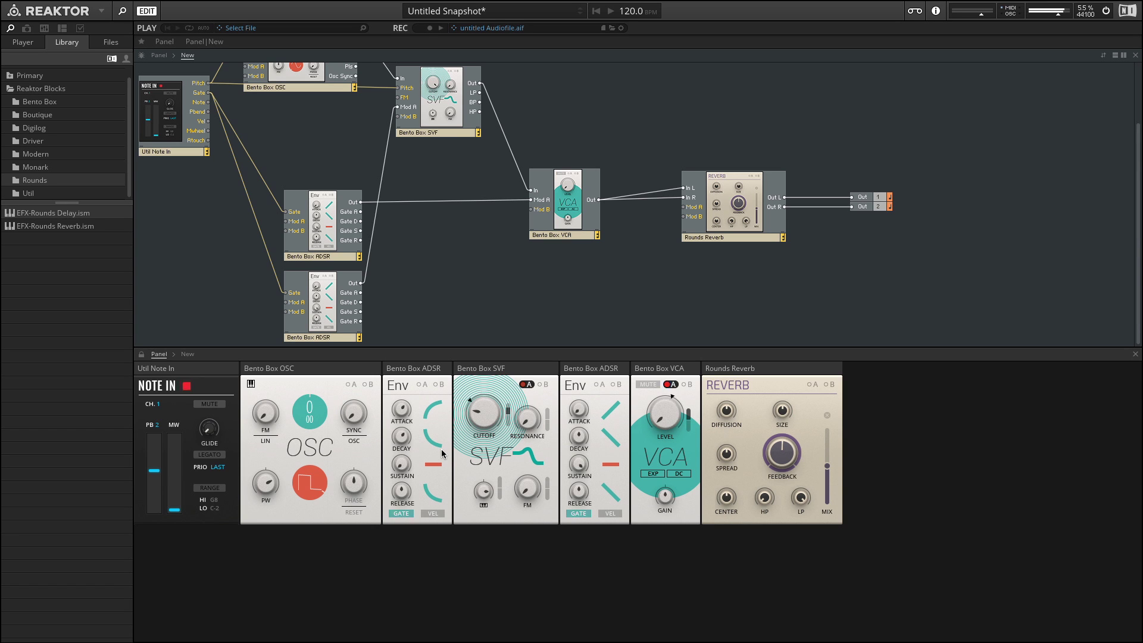
Start MIDI & OSC Learn for the Level knob of the Bento Box VCA
mouse_move(486, 426)
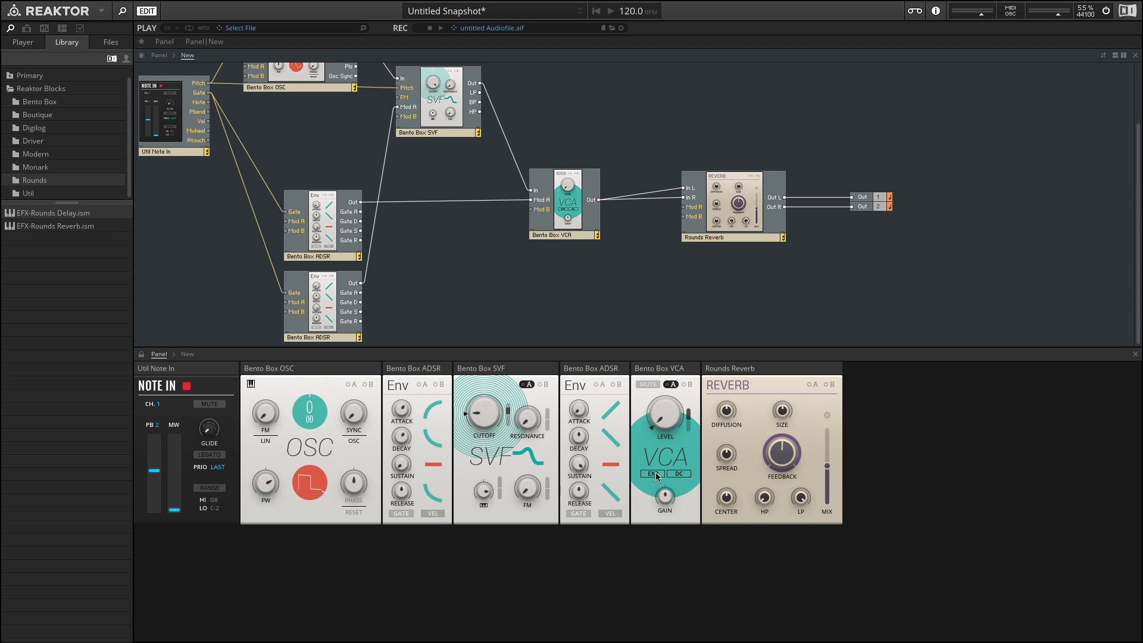
mouse_move(669, 424)
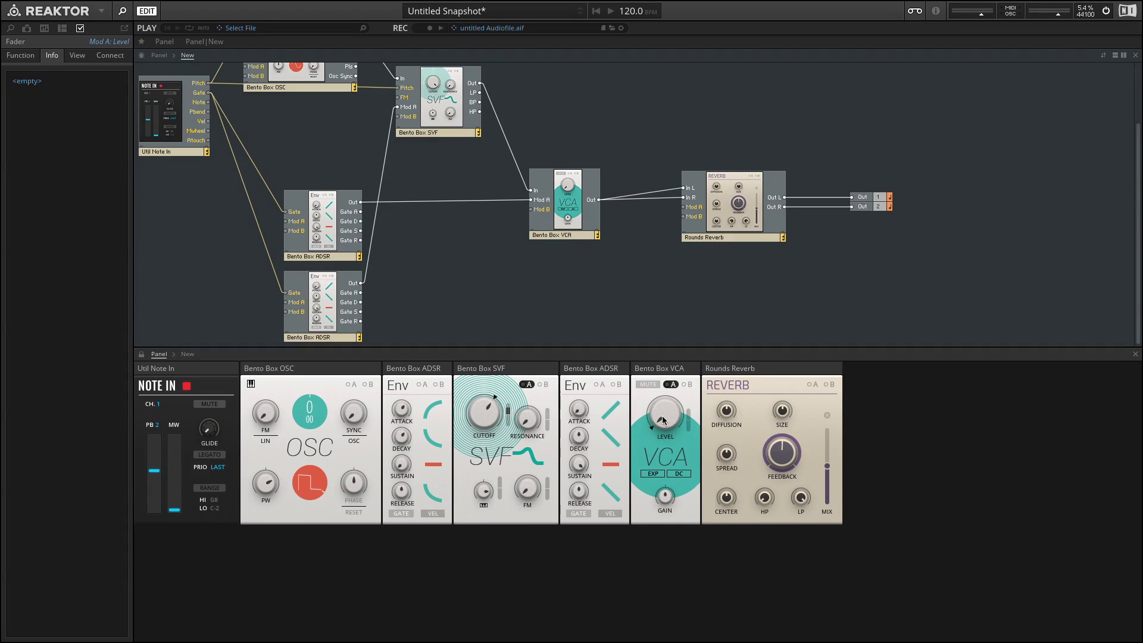
right_click(662, 420)
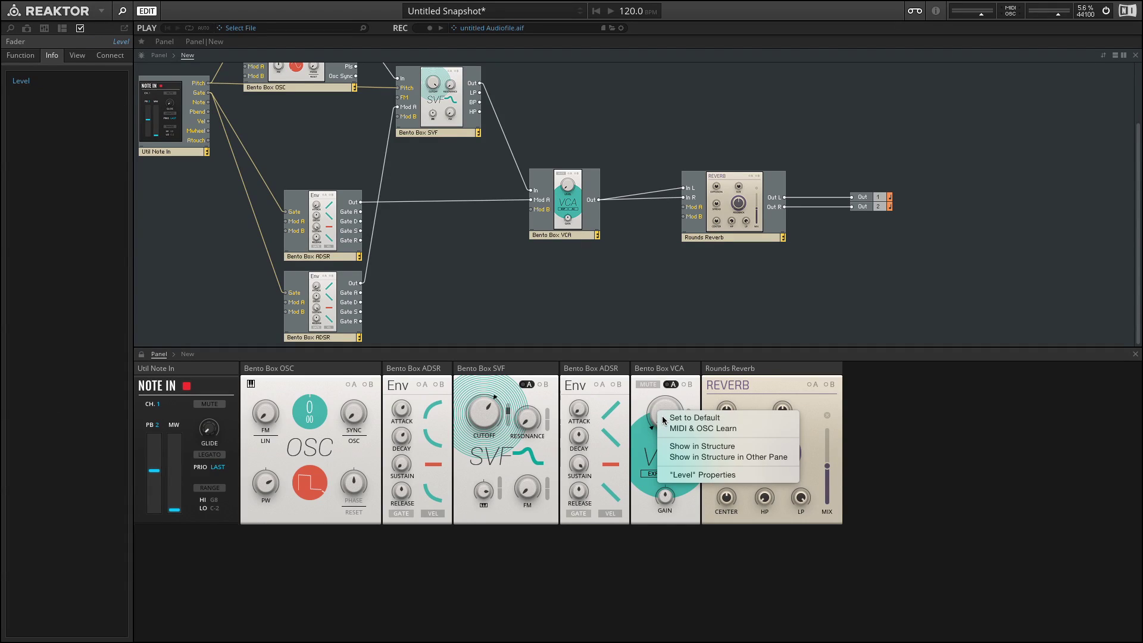
left_click(702, 429)
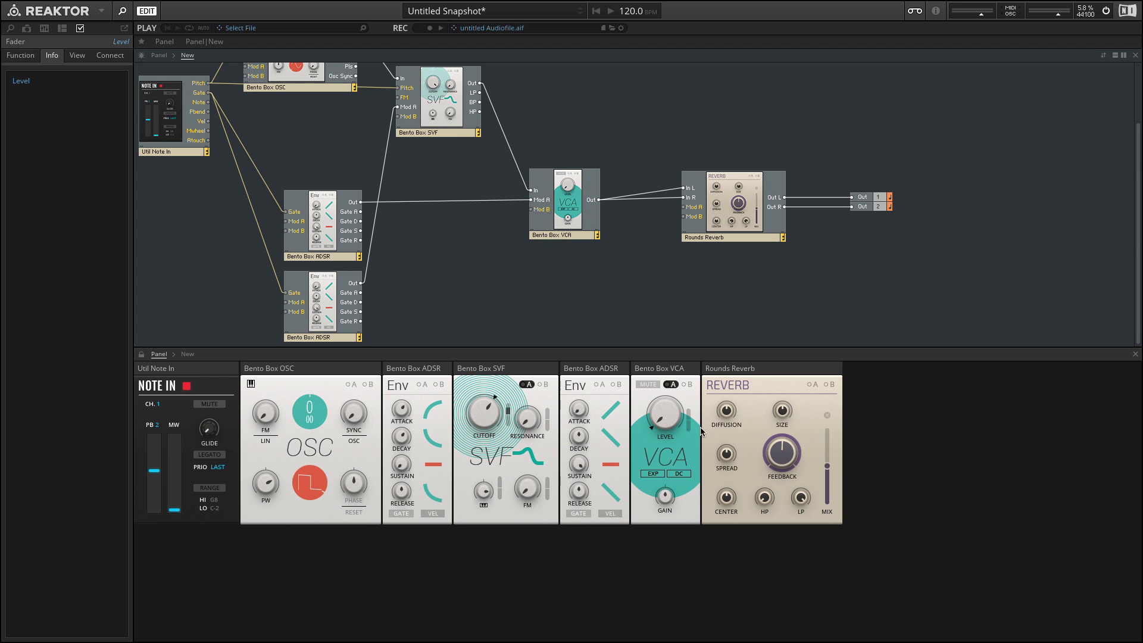
Toggle the VCA's response between EXP and LIN, and turn down the sustain of the amplitude ADSR
left_click(653, 473)
left_click(652, 473)
mouse_move(582, 462)
left_click_drag(582, 462, 586, 618)
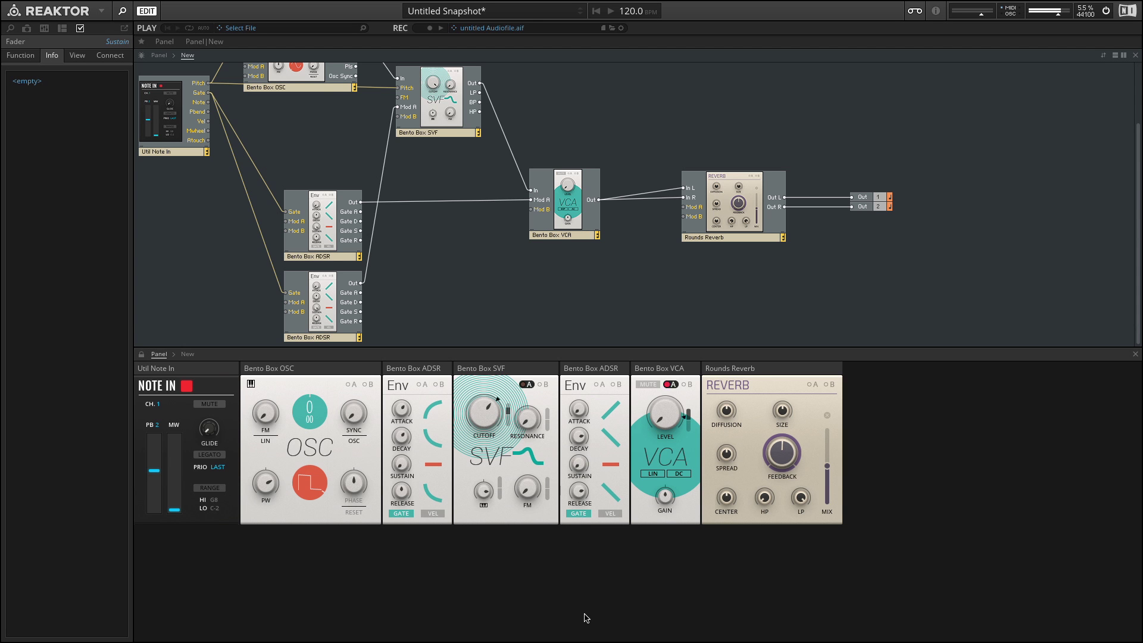
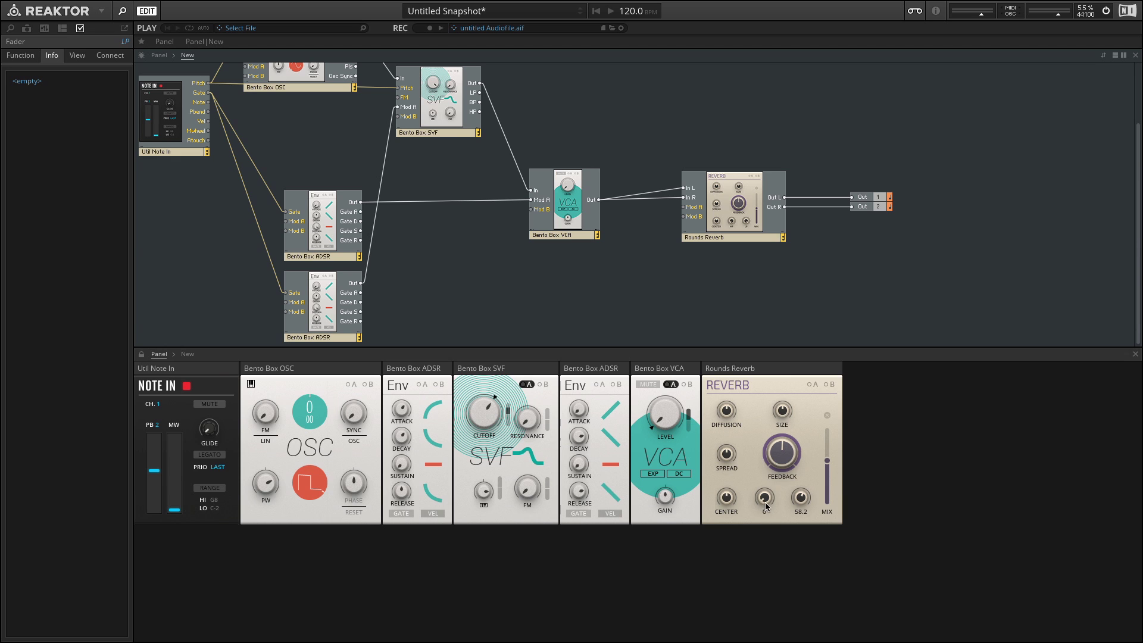
Set the Rounds Reverb's spread to 77.3 and raise its feedback and size
mouse_move(768, 465)
left_mouse_down()
mouse_move(783, 454)
mouse_move(792, 398)
mouse_move(788, 464)
left_mouse_up()
left_click_drag(778, 409, 778, 411)
left_click(726, 453)
left_click(726, 479)
mouse_move(726, 504)
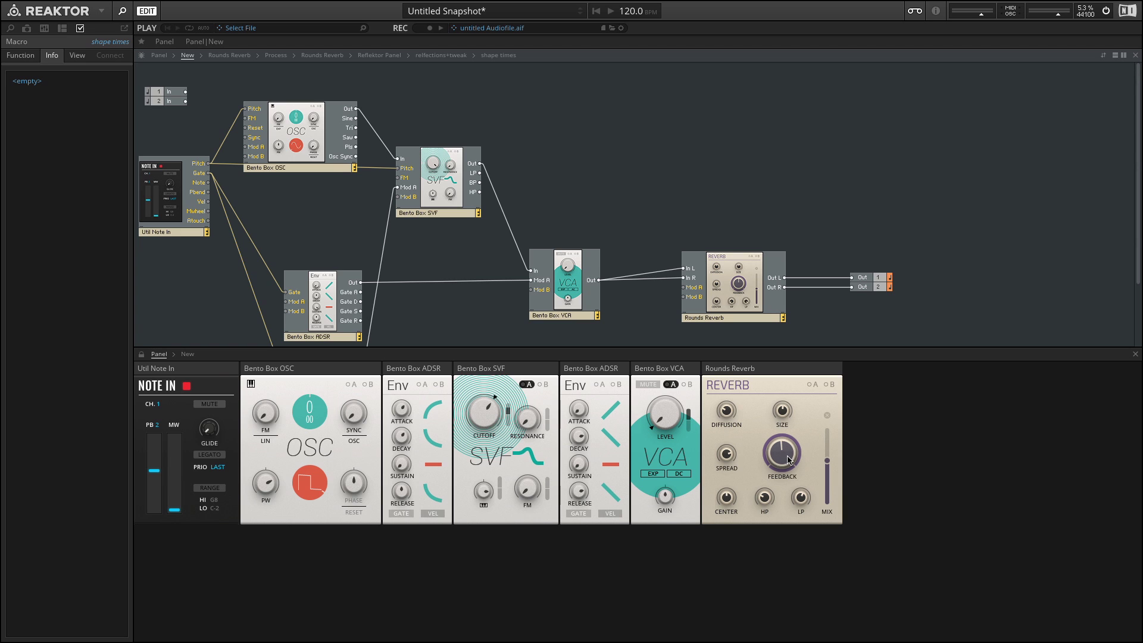
left_click_drag(787, 458, 785, 369)
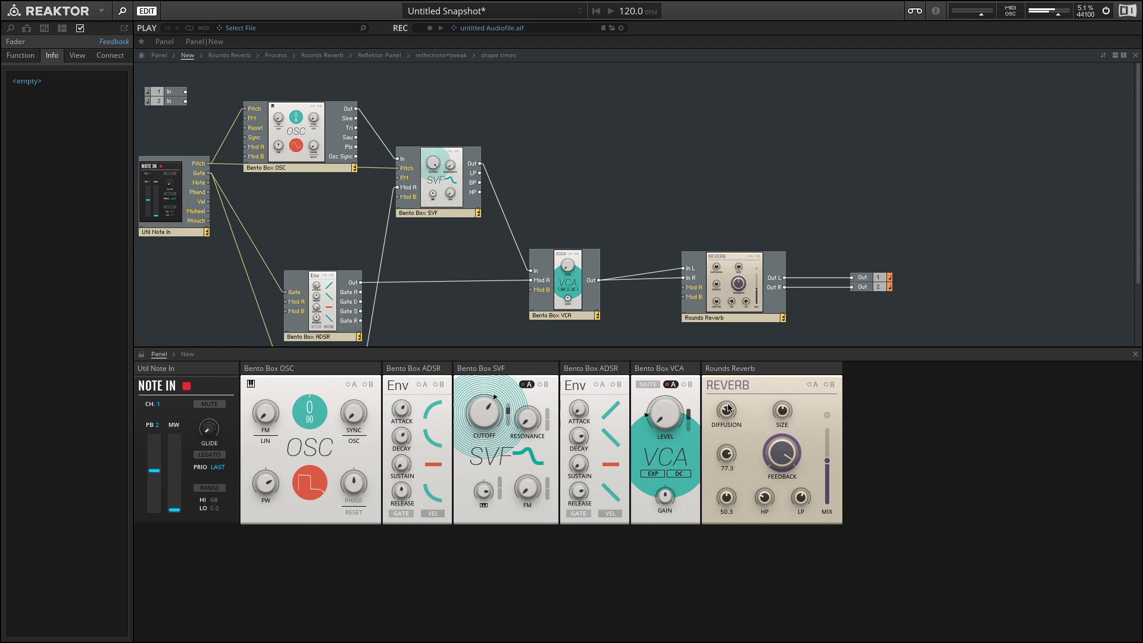
left_click_drag(782, 412, 785, 343)
Modulate the Rounds Reverb's size from the lower ADSR through its Mod A input, and move the reverb and output terminals down level with that envelope
scroll(525, 275, "down", 3)
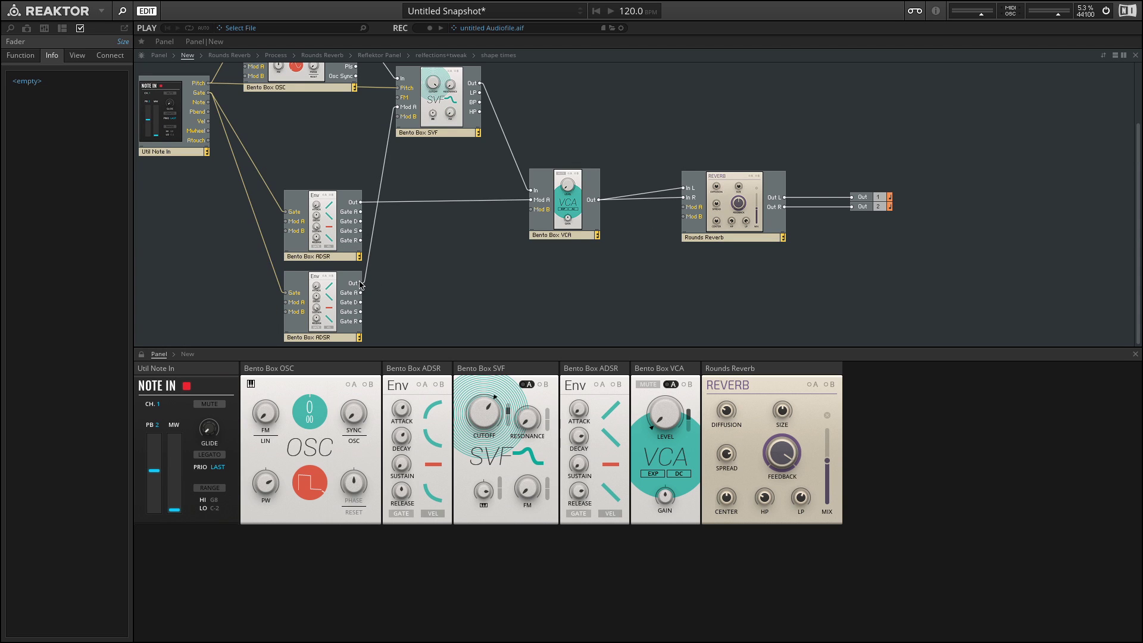
left_click_drag(360, 284, 683, 207)
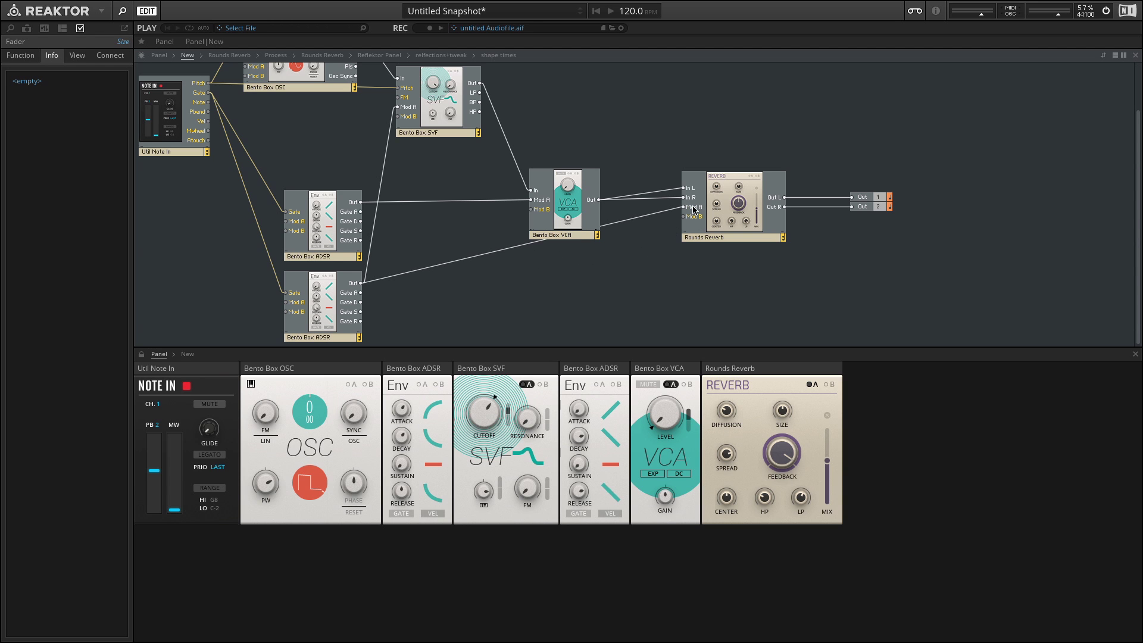
left_click_drag(913, 271, 704, 149)
left_click_drag(736, 203, 739, 275)
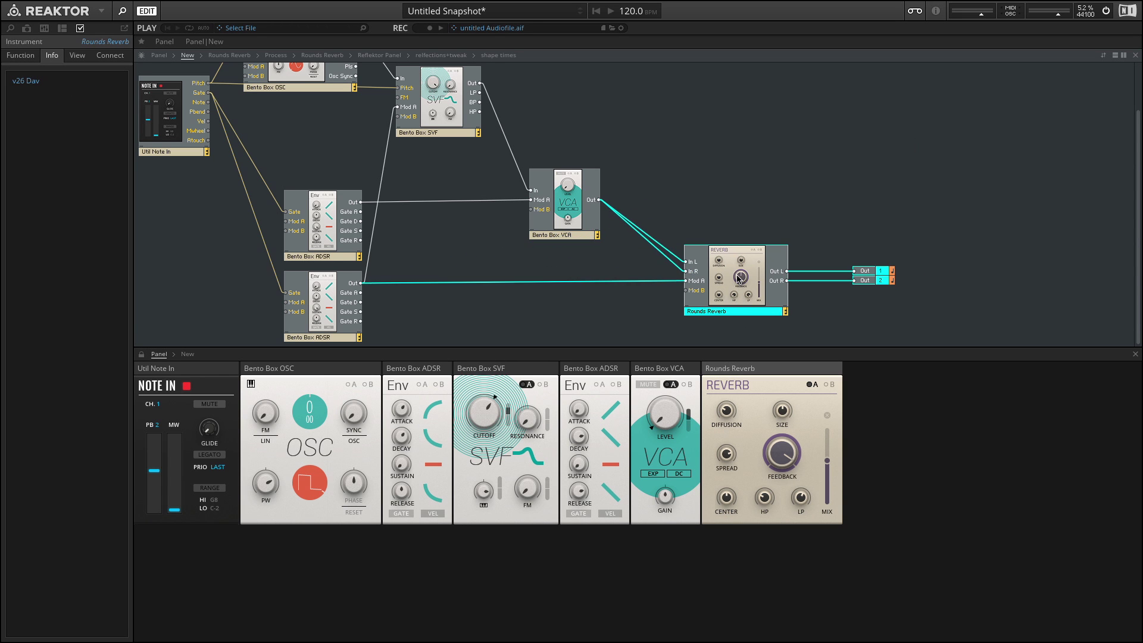
left_click(813, 384)
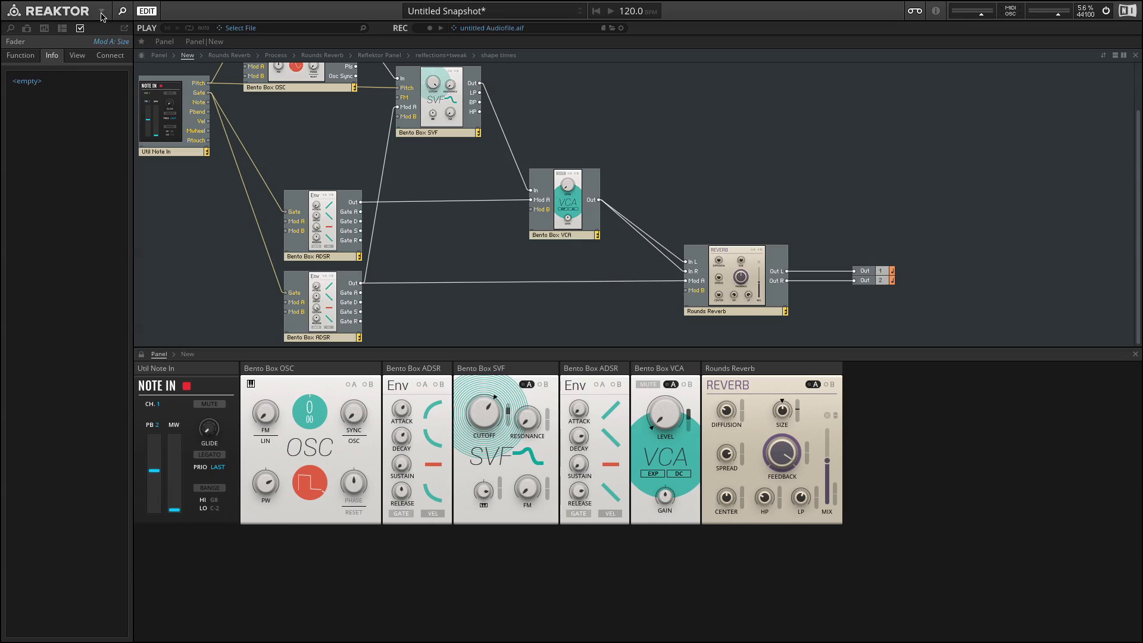
Open the recent ensemble block_basic_synth.ens without saving the changes to Blocks New.ens
left_click(101, 11)
mouse_move(108, 28)
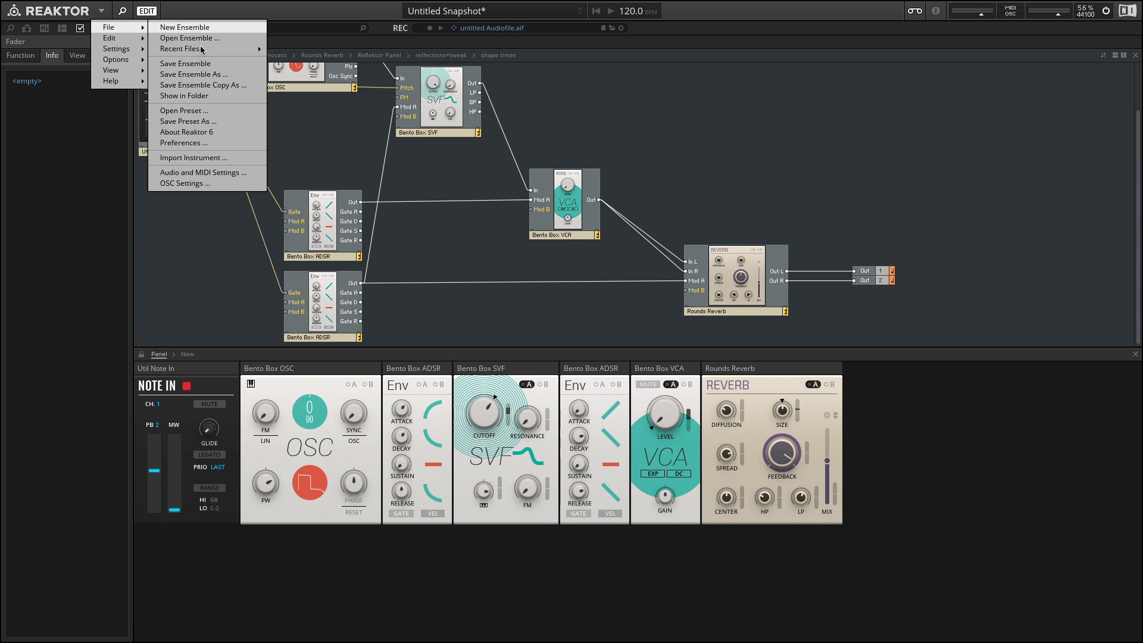
mouse_move(202, 48)
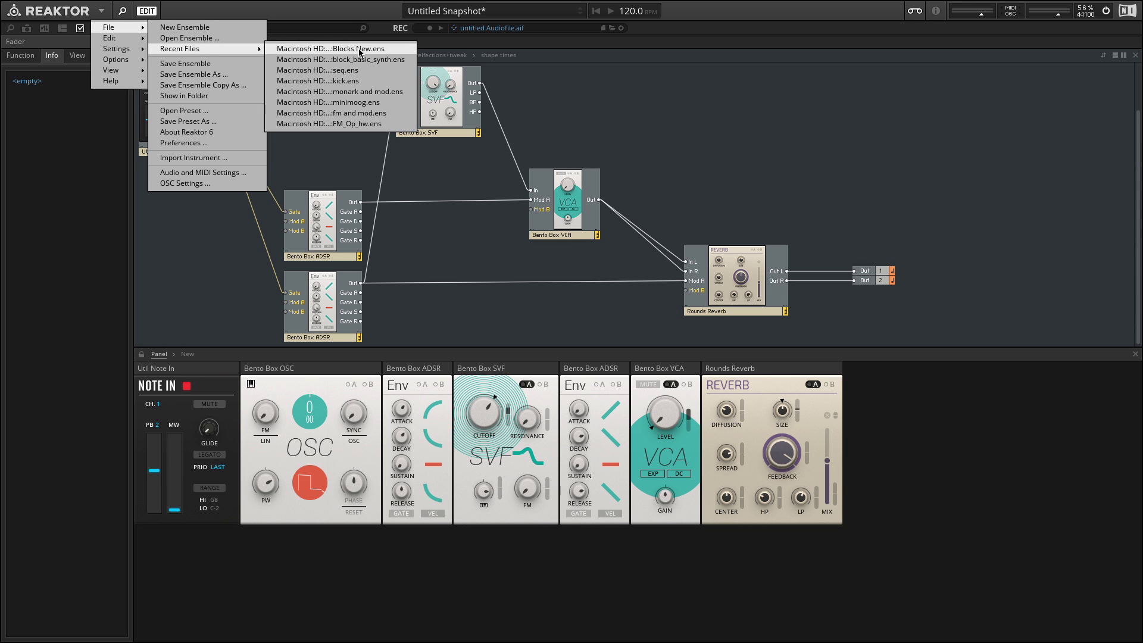
left_click(379, 62)
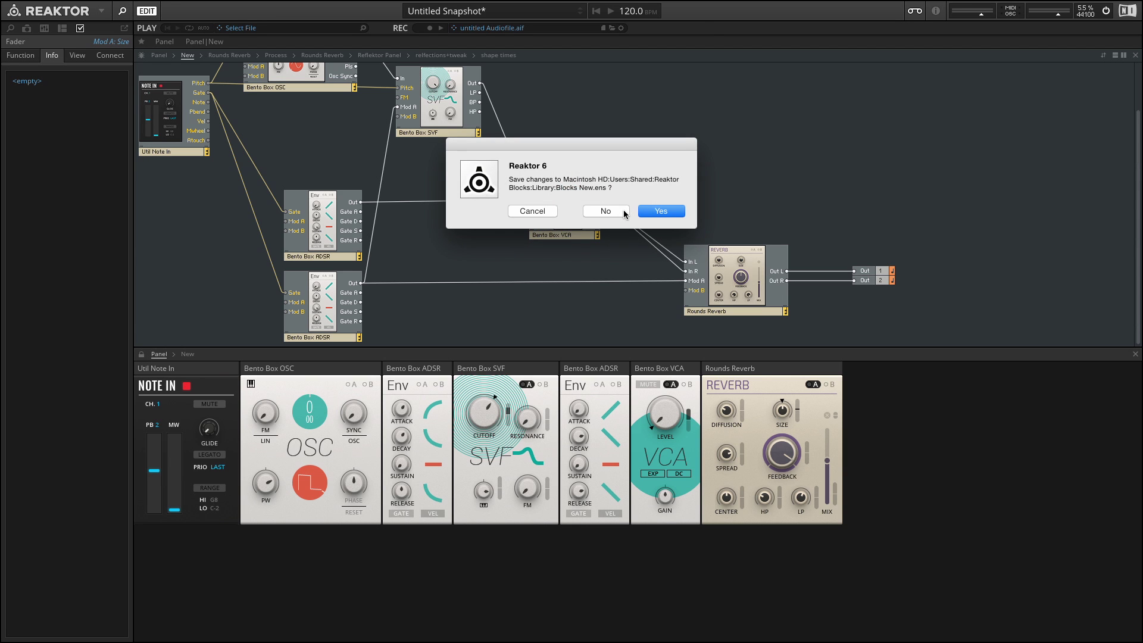
left_click(623, 212)
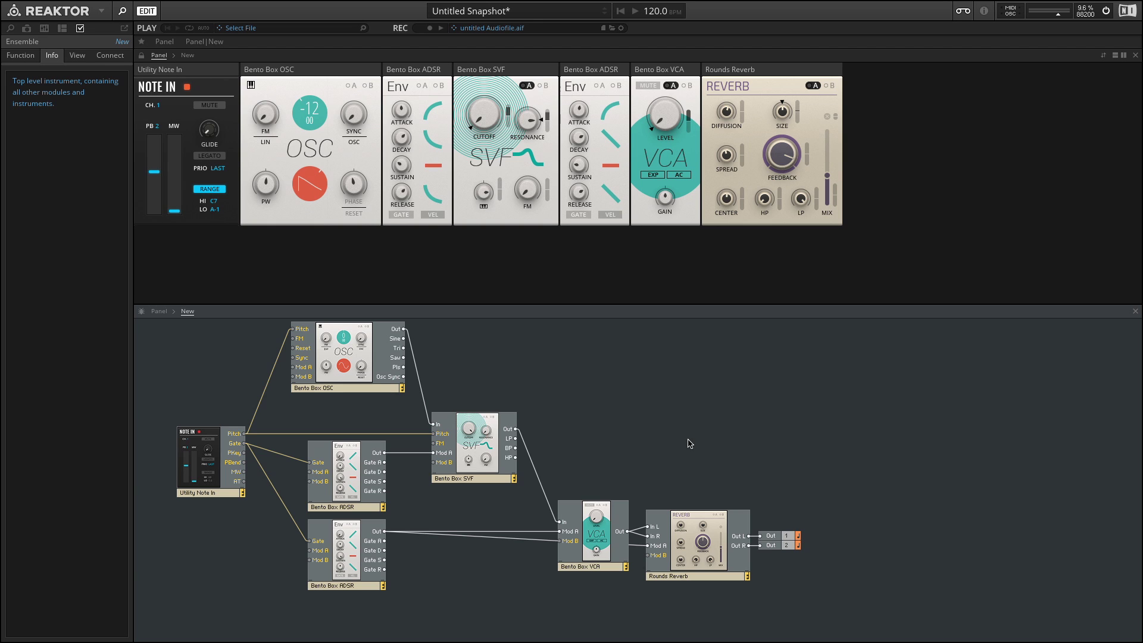
Trace the lower ADSR's wires to the VCA and reverb, and the upper ADSR's wire to the SVF's Mod A input
left_click(591, 548)
left_click_drag(644, 540, 642, 549)
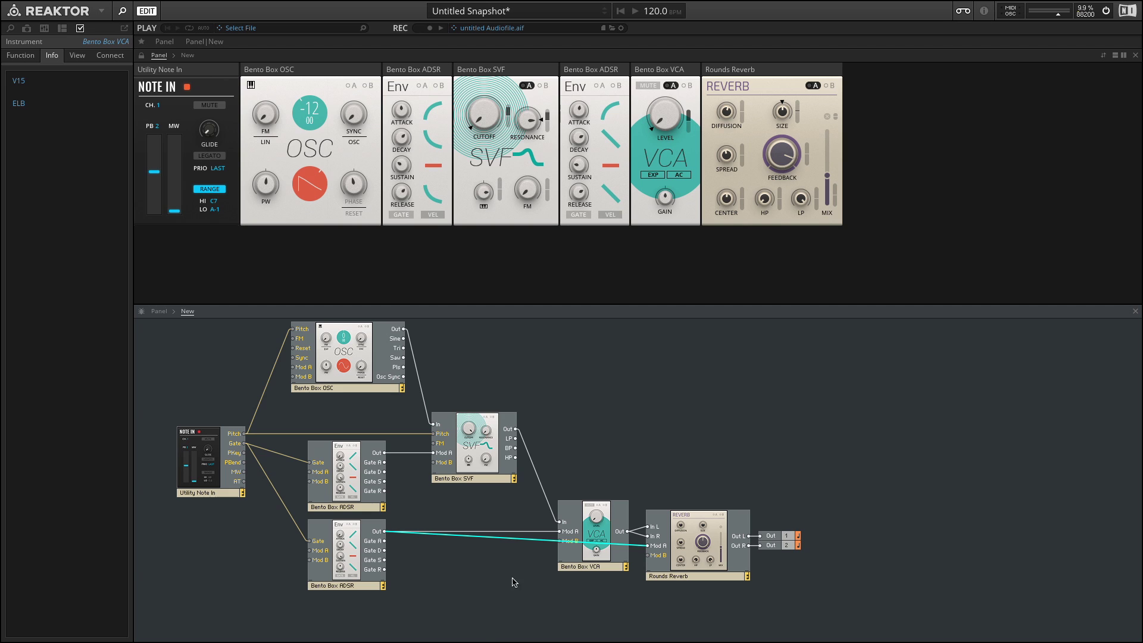
left_click(418, 452)
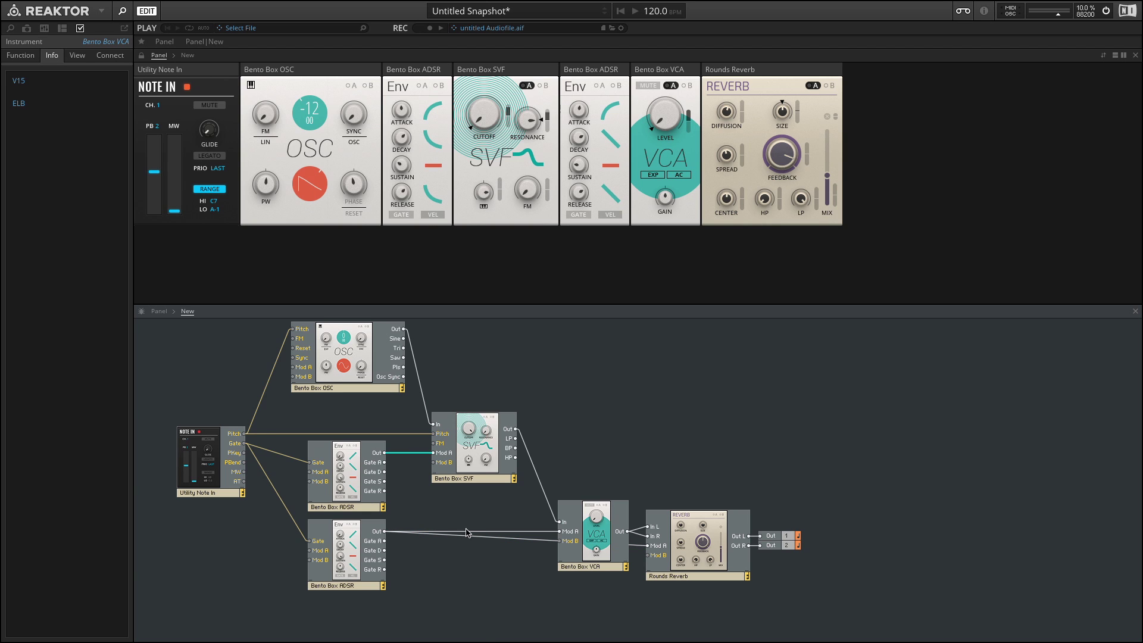
Switch the Bento Box OSC's waveform to pulse and back to sawtooth, and adjust its FM and Sync amounts
left_click(307, 184)
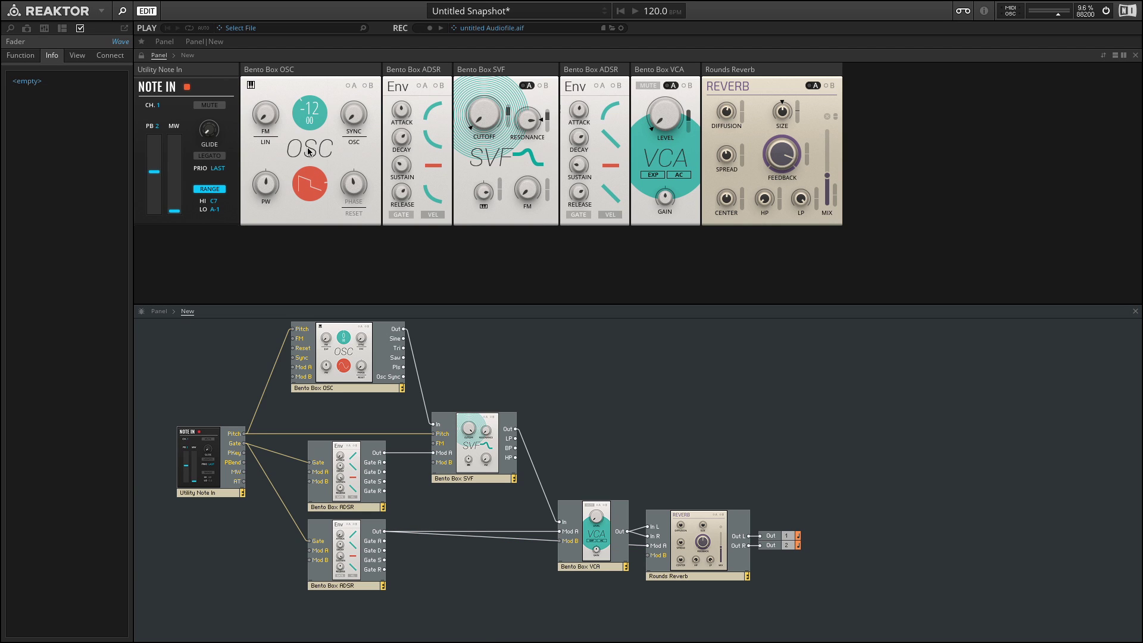
left_click(307, 183)
left_click_drag(265, 114, 266, 122)
left_click(353, 105)
Set the Rounds Reverb's size to 29.1 and feedback to 93.7, and raise its mix to maximum
left_click(793, 154)
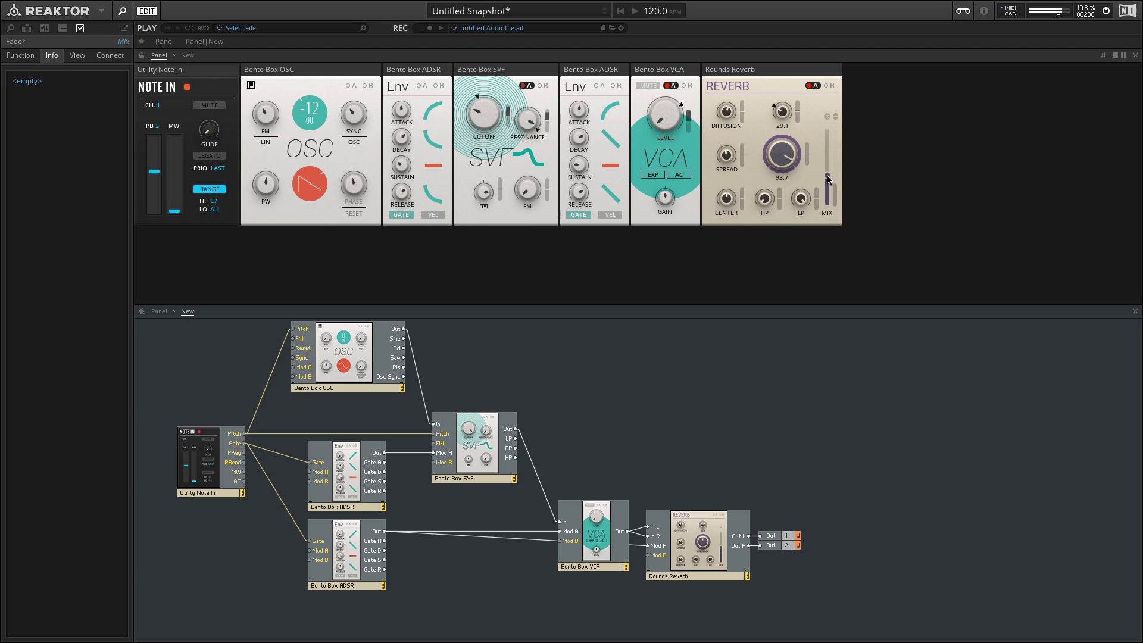
scroll(827, 179, "up", 3)
scroll(828, 179, "up", 5)
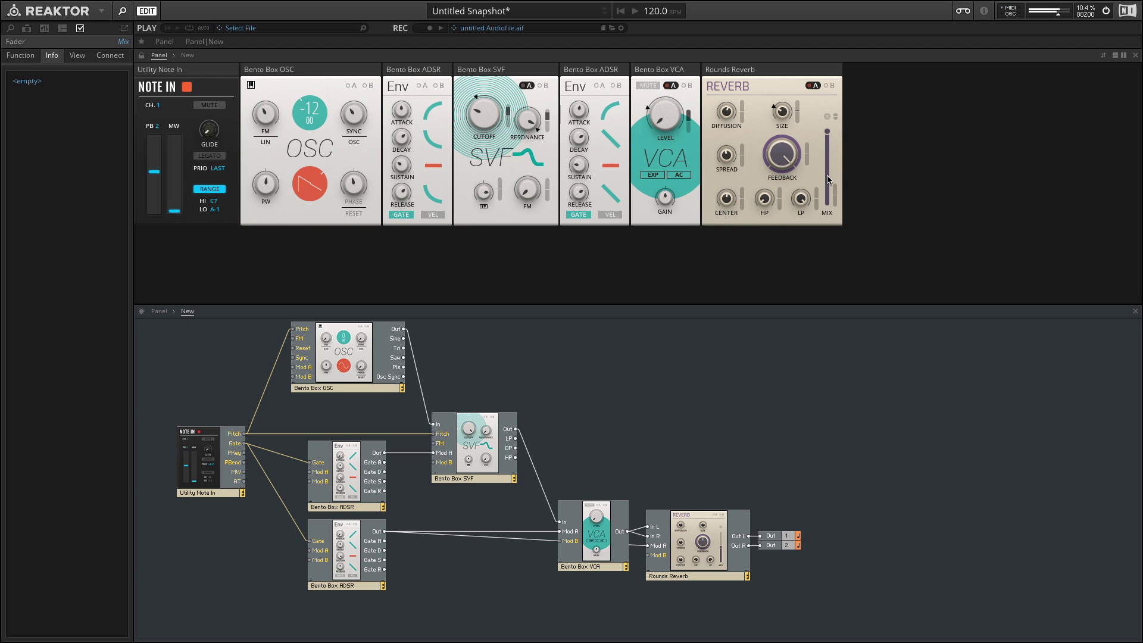